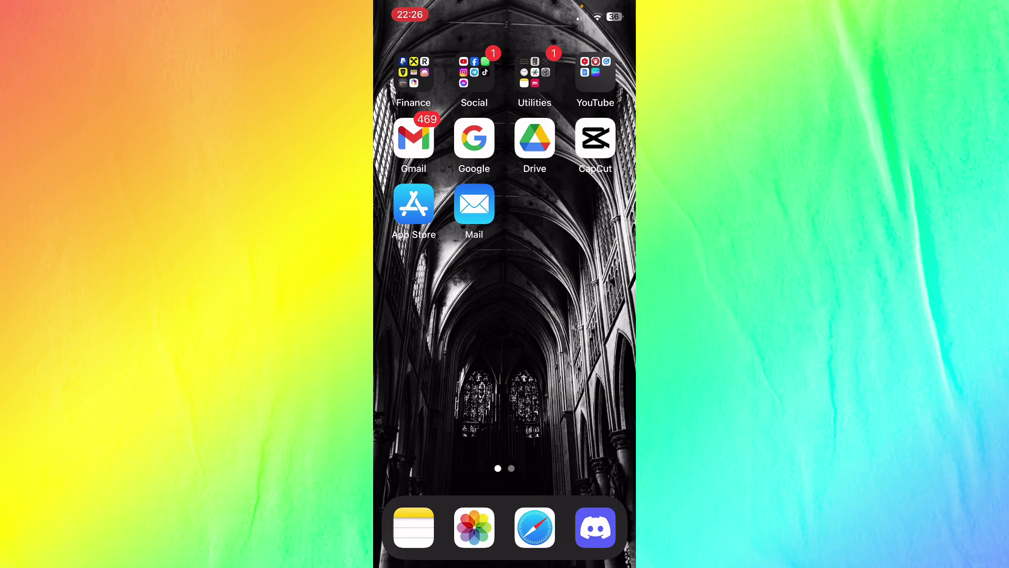
Open CapCut, start a new project and select the plain green screen clip from the Library
click(595, 139)
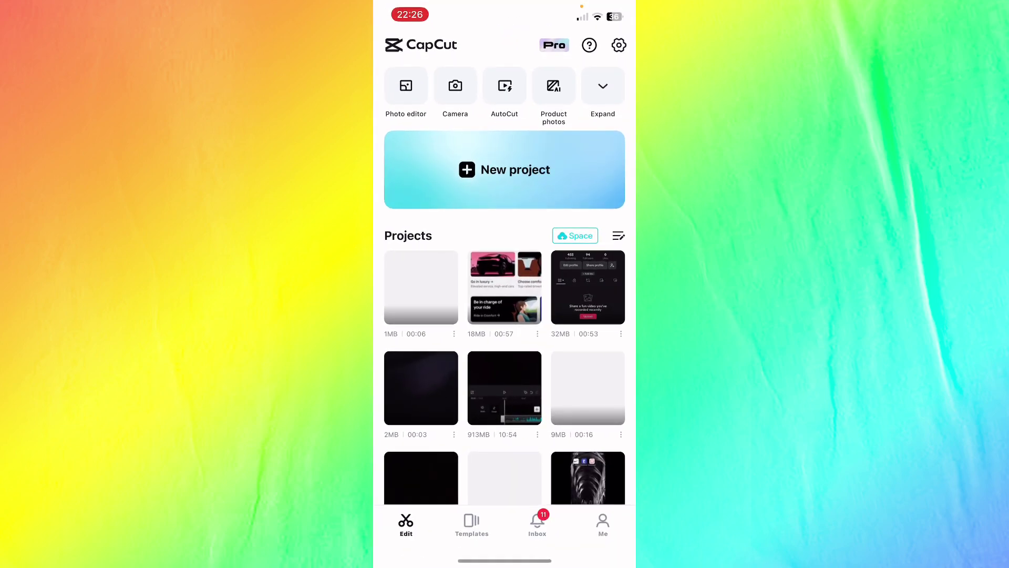
click(505, 169)
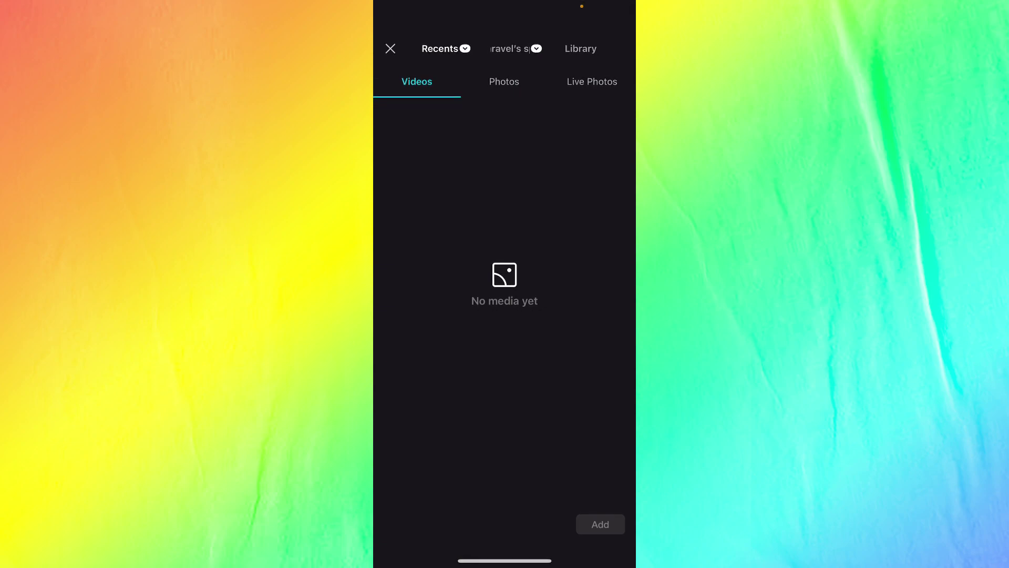
click(503, 81)
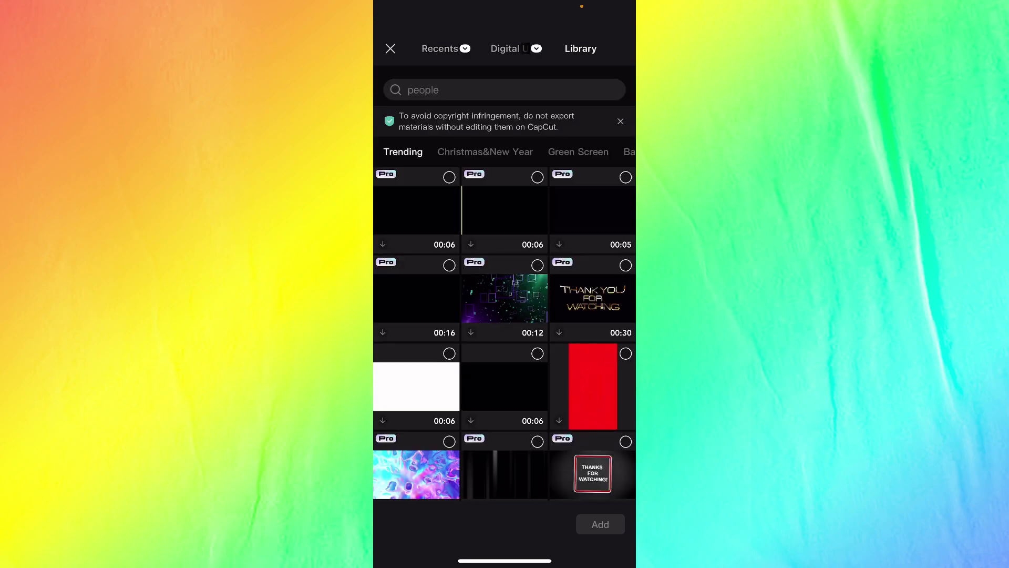
scroll(504, 331, down, 2)
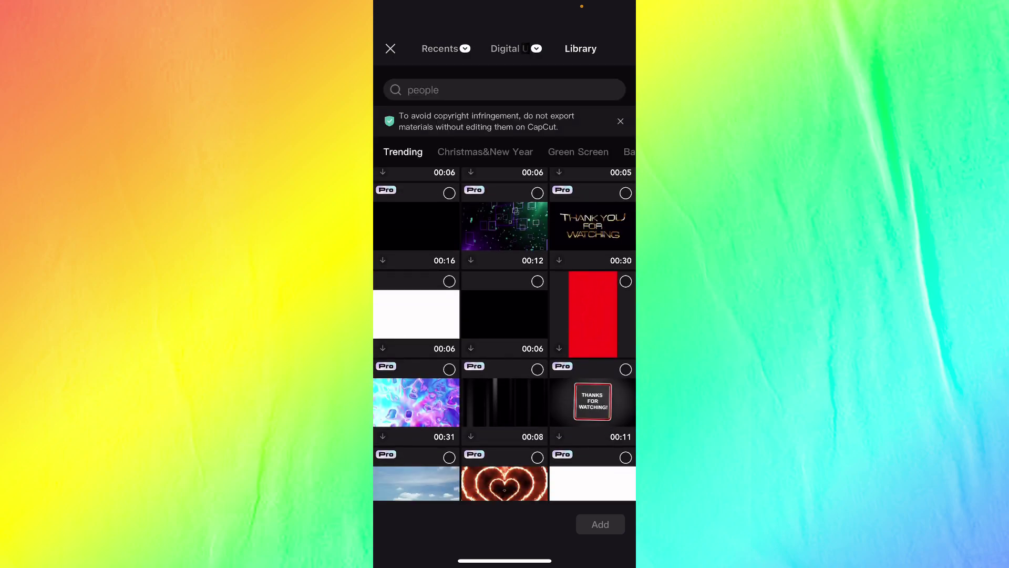
scroll(505, 331, down, 3)
scroll(505, 331, down, 3)
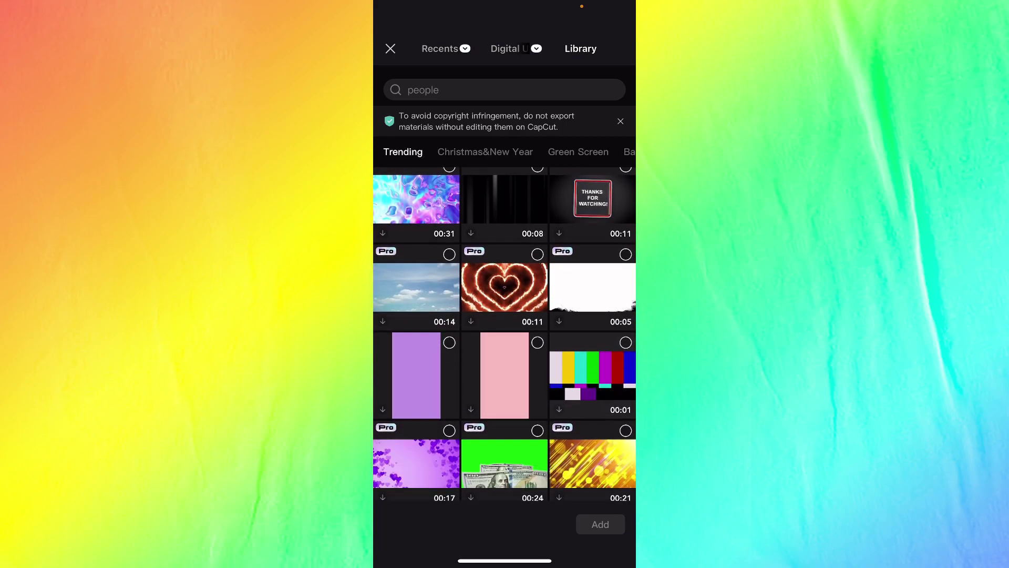
scroll(505, 331, down, 3)
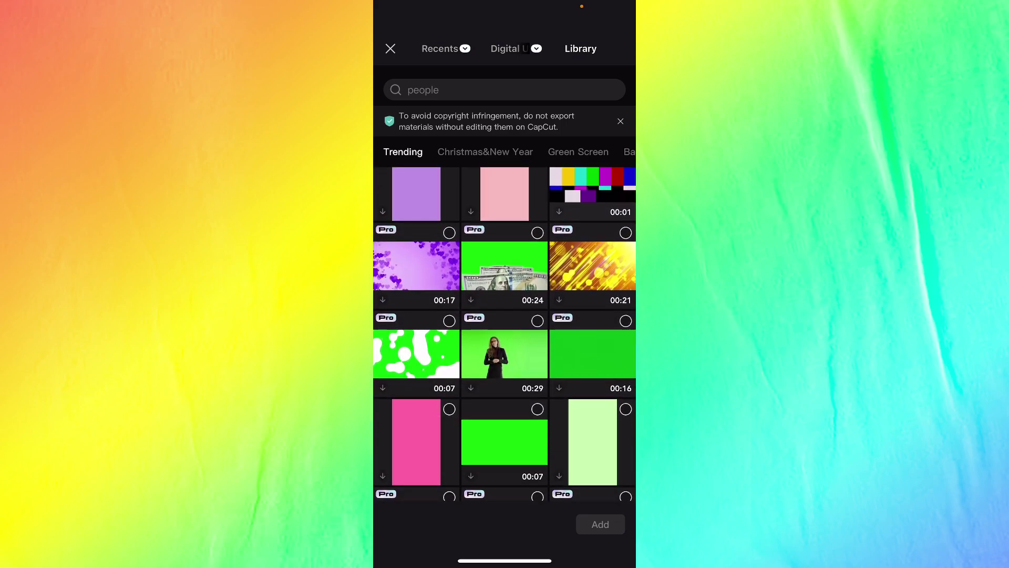
scroll(505, 331, down, 3)
scroll(505, 331, down, 2)
click(504, 273)
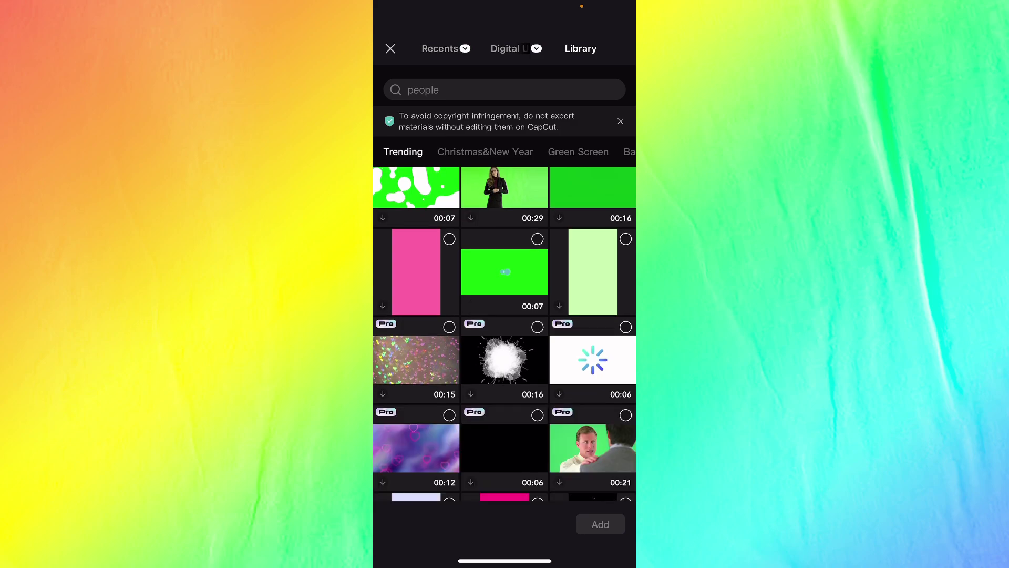
Add the green clip to the project, then dismiss the 'Can't export' copyright warning
click(599, 524)
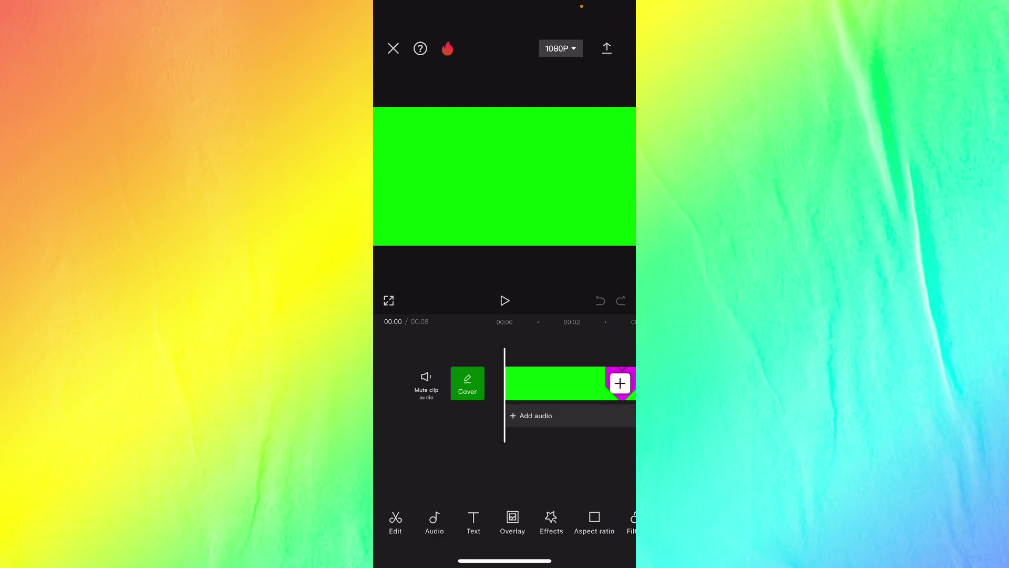
click(606, 47)
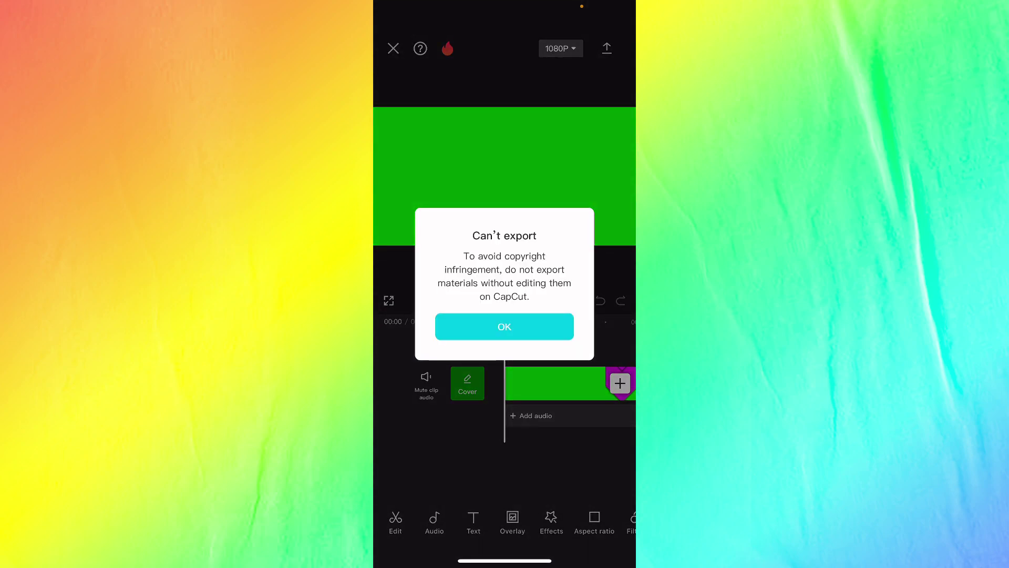
click(503, 326)
Split the clip at 00:05 and delete the trailing part
drag(552, 384, 442, 384)
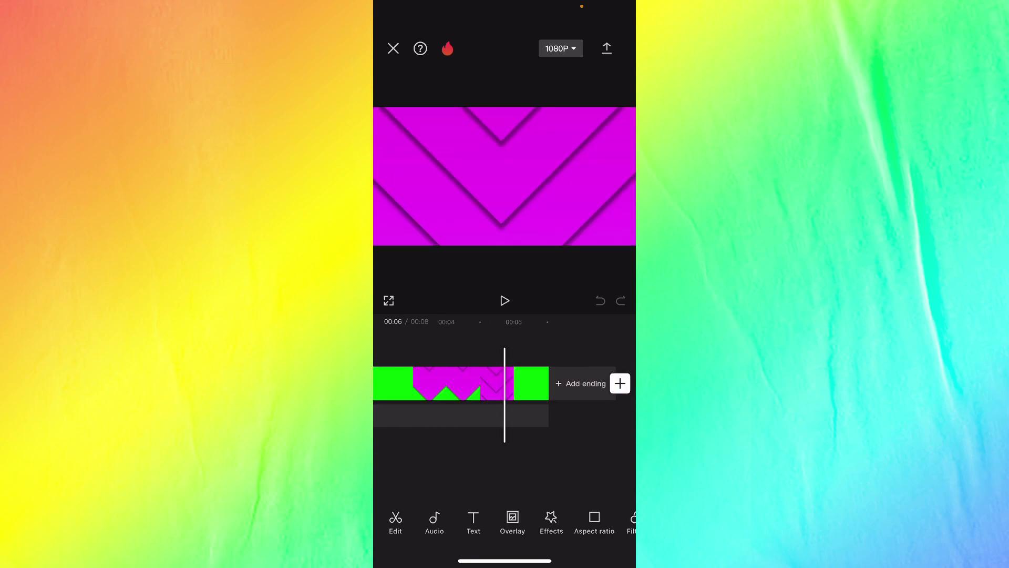
click(473, 383)
click(429, 519)
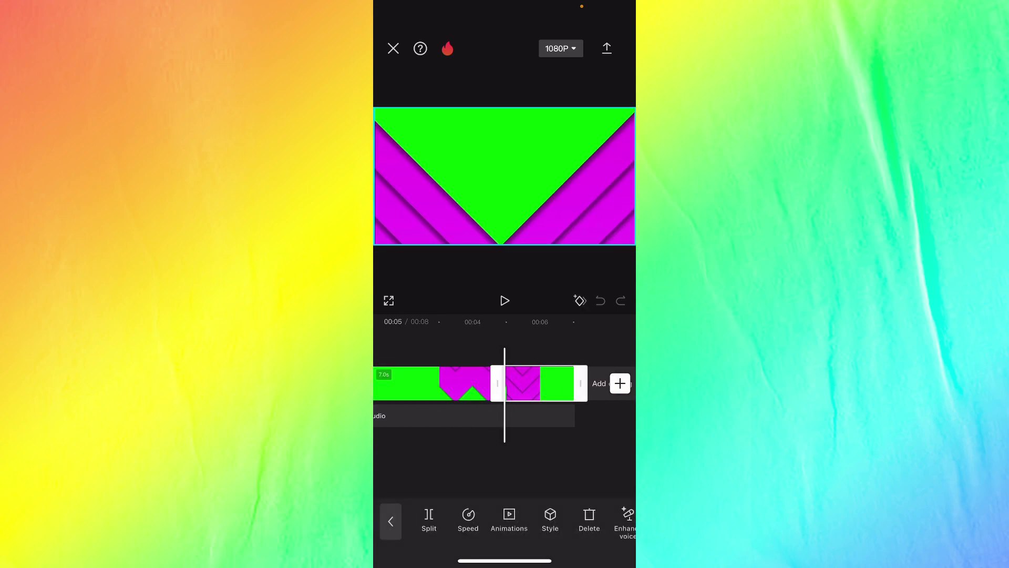
click(544, 383)
click(590, 518)
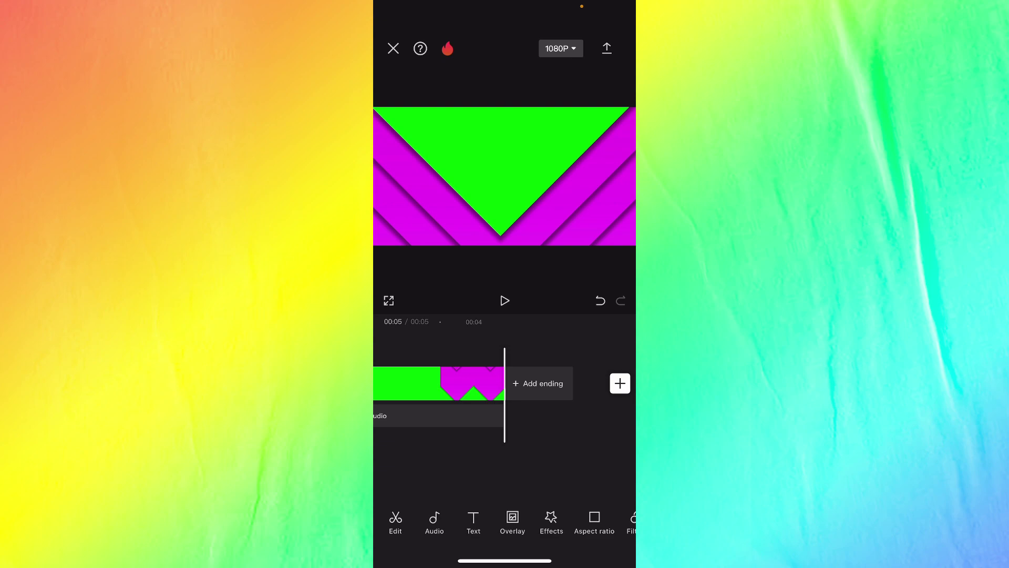
Export the trimmed five-second green-screen video to the device
click(607, 48)
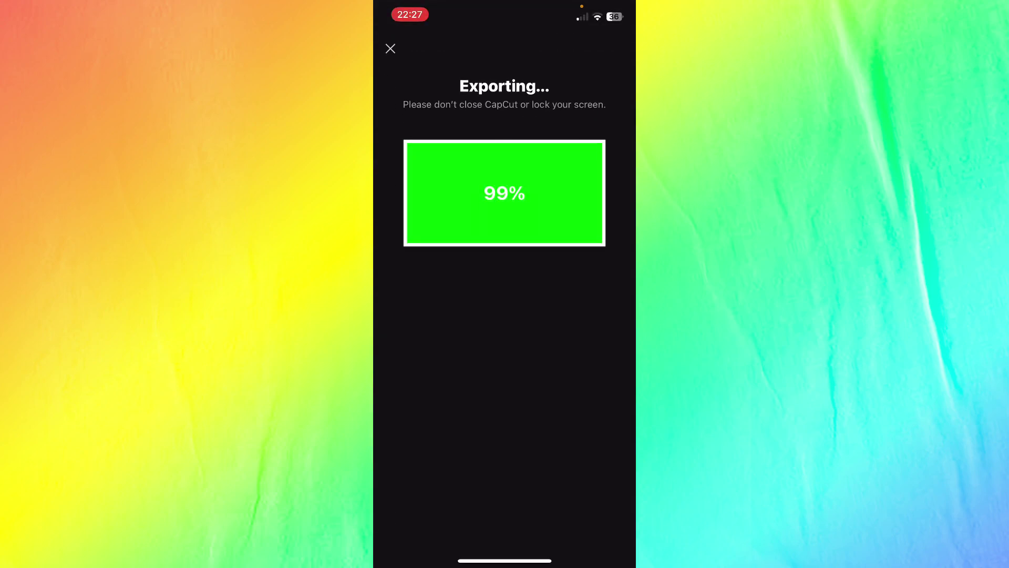